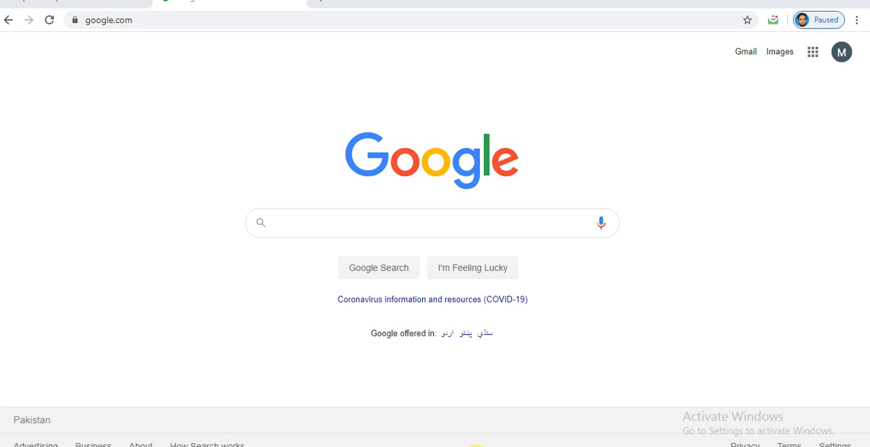
Go to teachablemachine.withgoogle.com/train and start a new Audio Project.
click(246, 20)
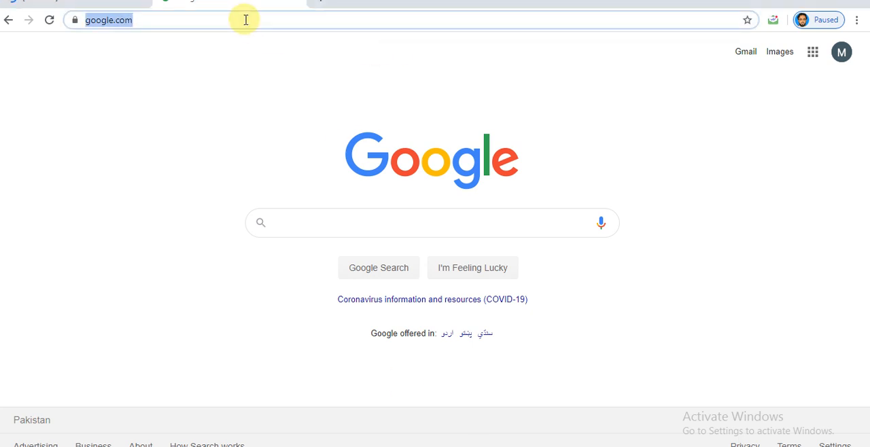
key(BackSpace)
text(te)
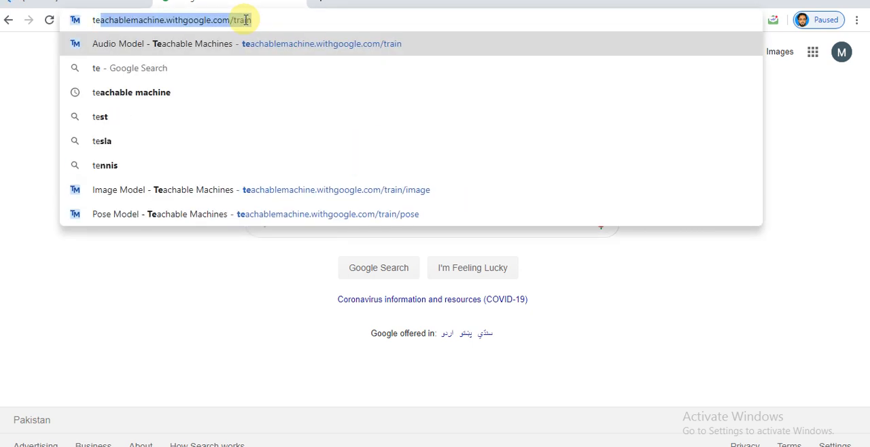
key(Return)
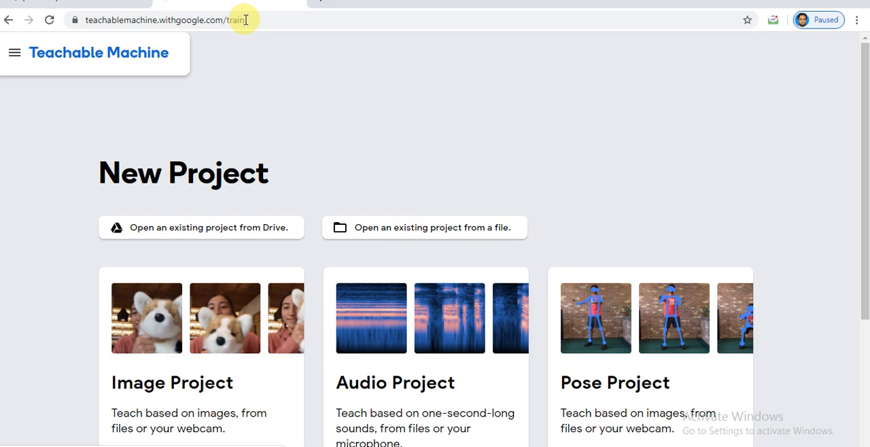
click(379, 386)
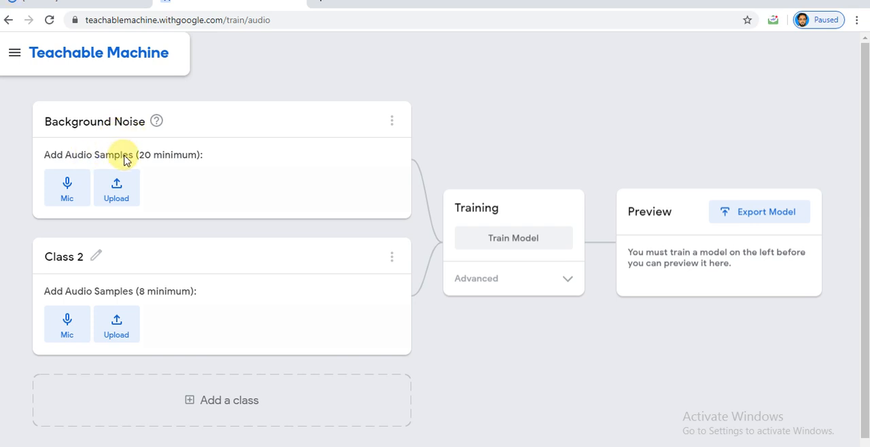
Record 20 seconds of microphone audio for the Background Noise class and extract the samples.
click(71, 186)
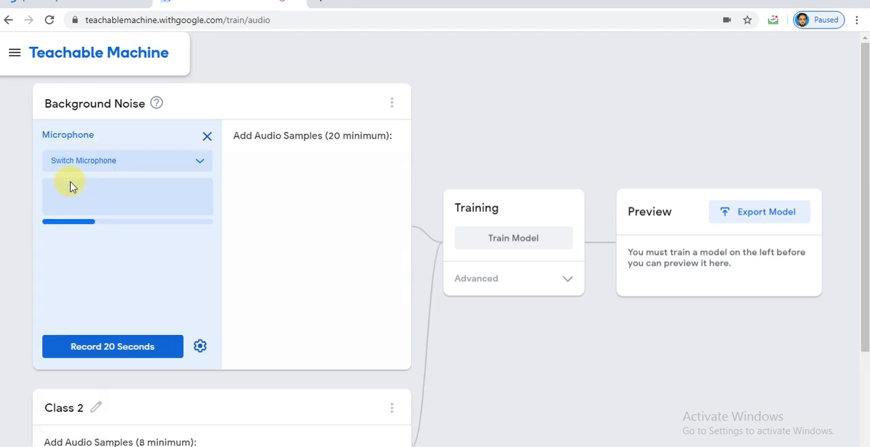
click(96, 349)
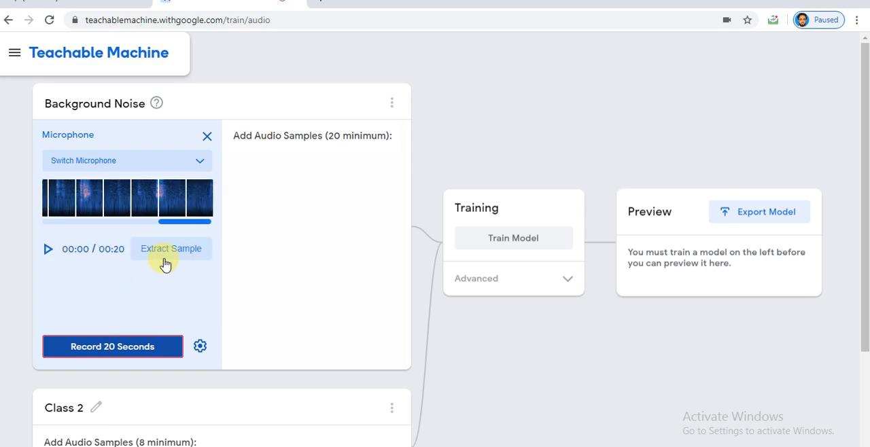
click(172, 250)
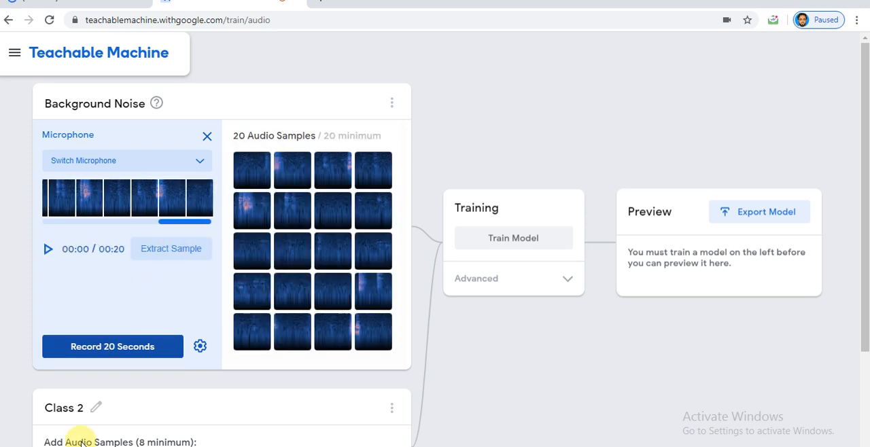
Rename Class 2 as "Wistle".
click(78, 408)
key(BackSpace)
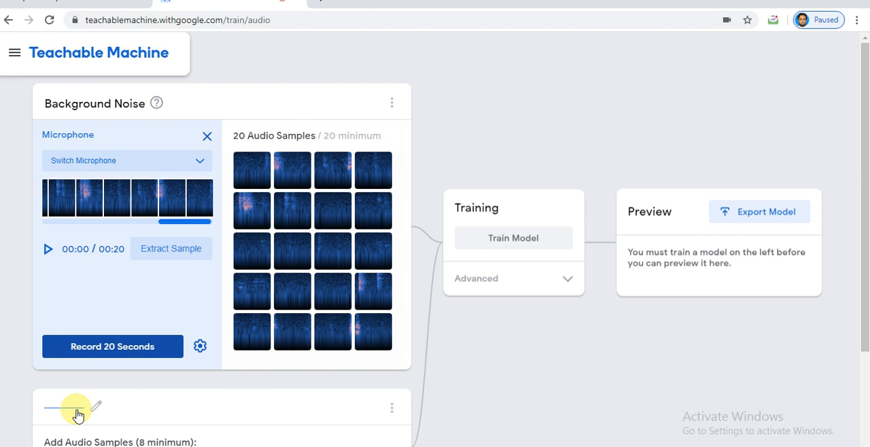
text(Wor)
key(BackSpace)
key(BackSpace)
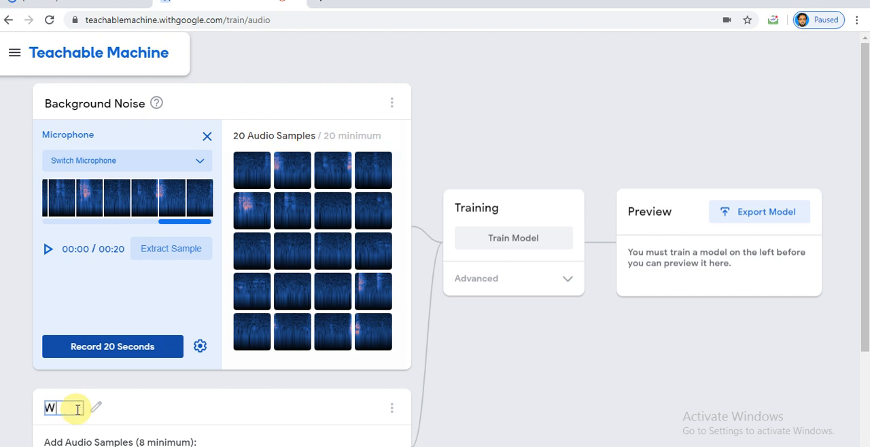
text(istle)
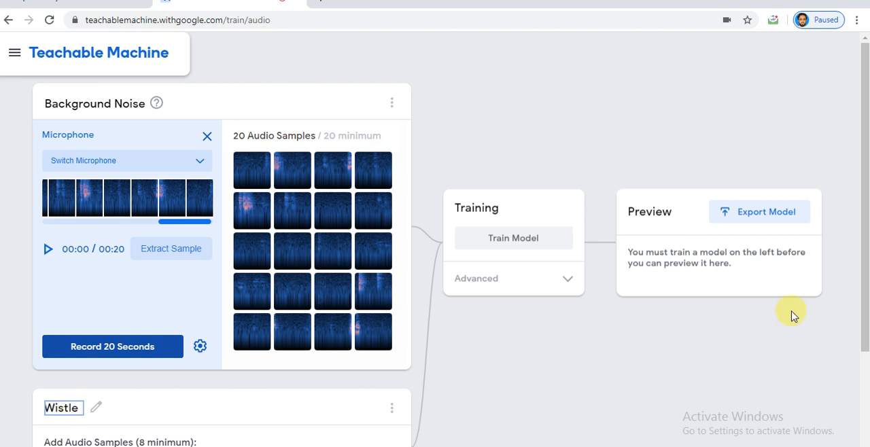
Record 8 seconds of microphone audio for the Wistle class and extract the samples.
drag(862, 187, 861, 285)
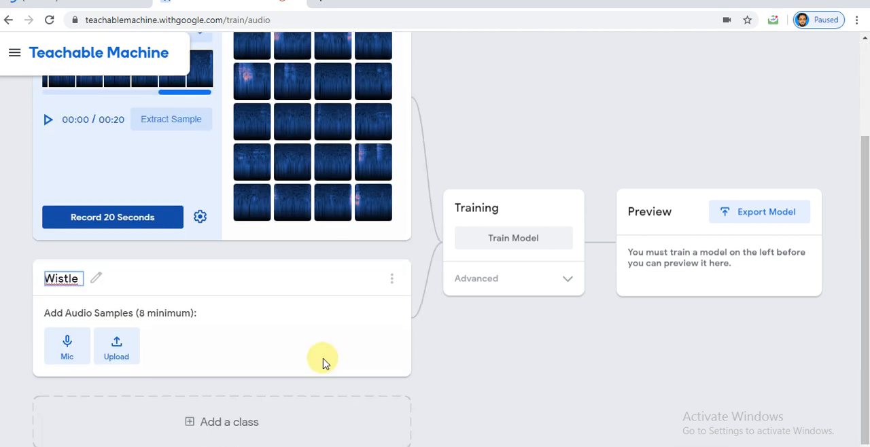
click(67, 352)
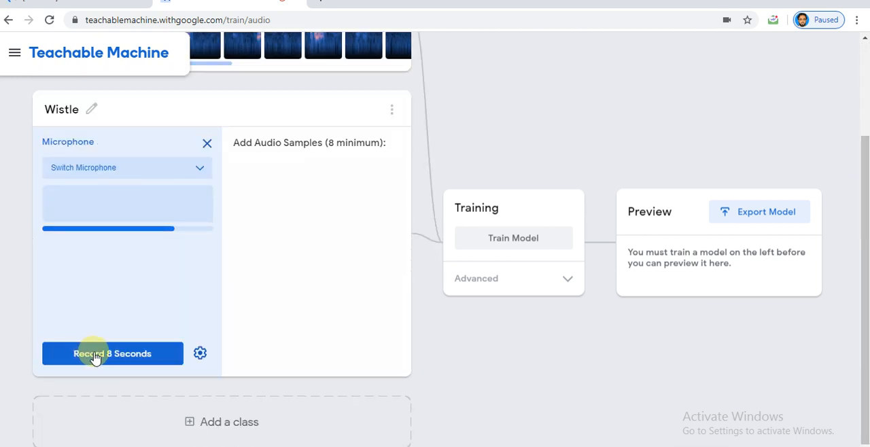
click(93, 358)
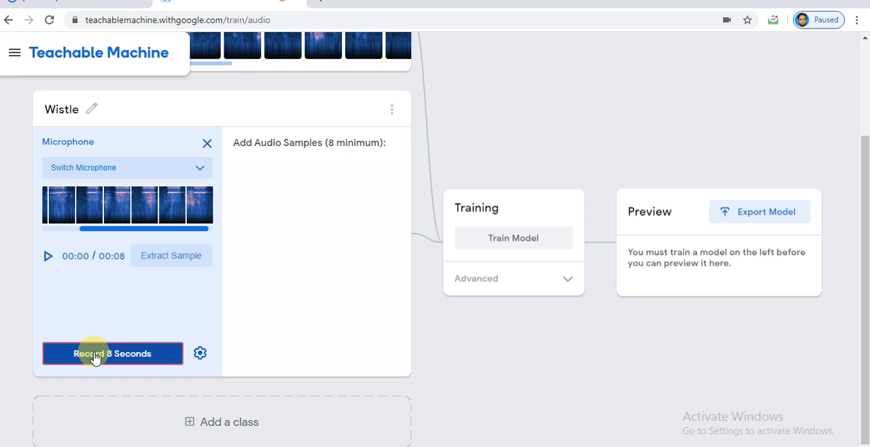
click(183, 255)
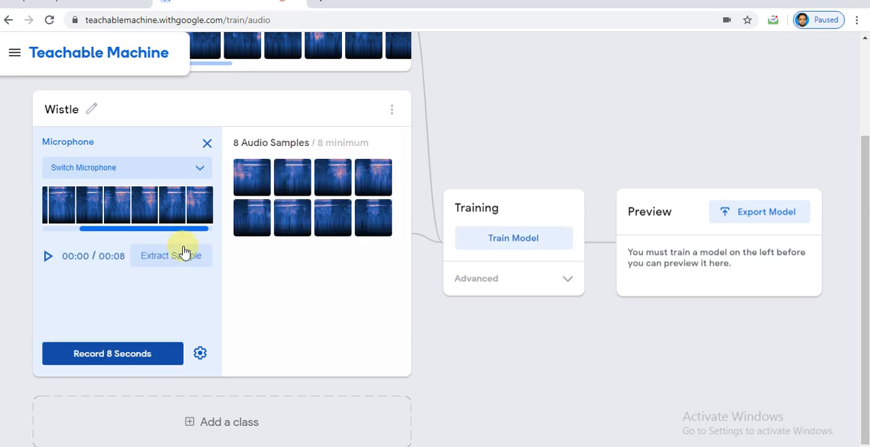
Add a third class below Wistle and name it "Claping".
drag(865, 203, 865, 222)
click(231, 418)
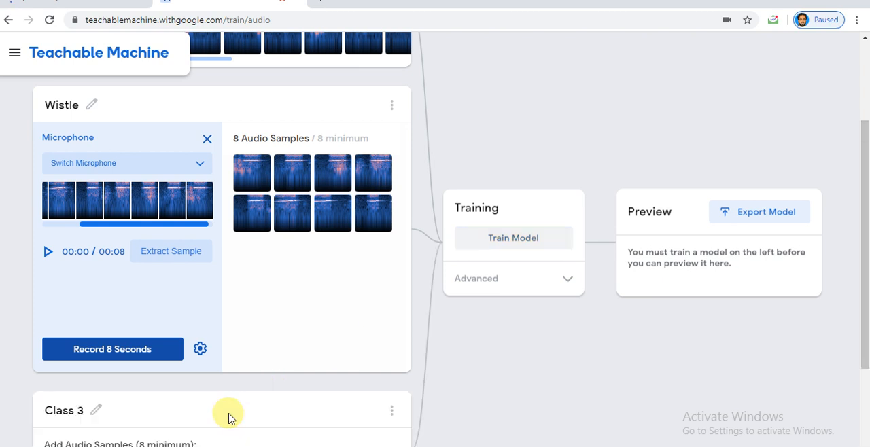
click(78, 406)
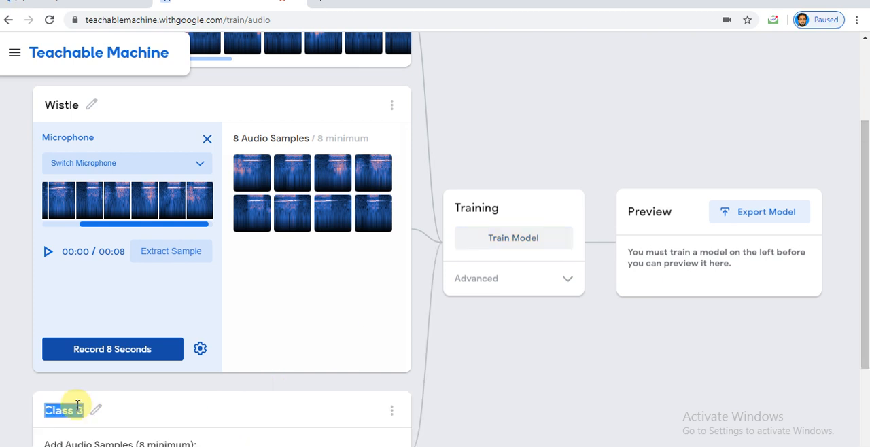
key(BackSpace)
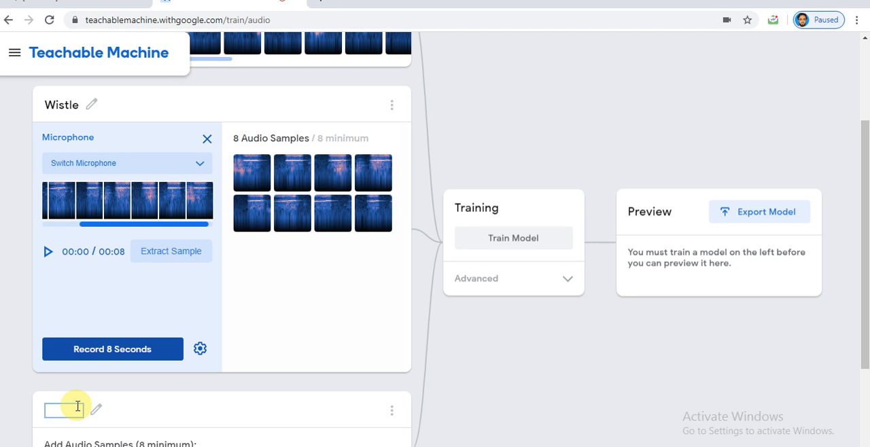
text(Claping)
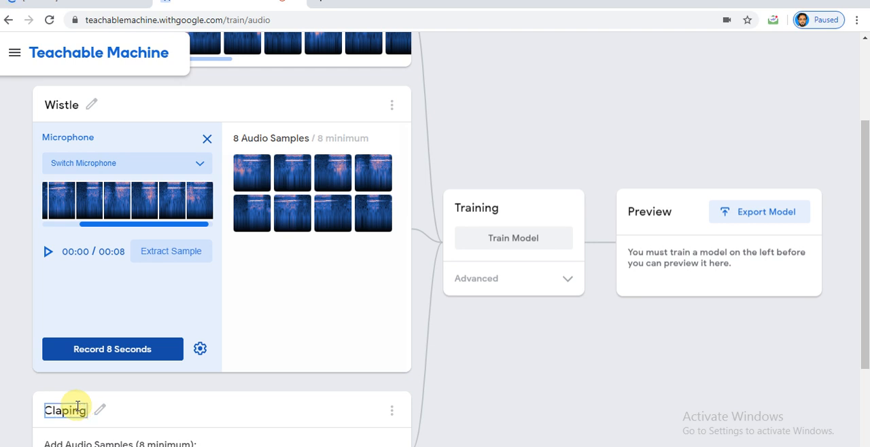
Record 8 seconds of microphone audio for the Claping class and extract the samples.
drag(865, 169, 865, 279)
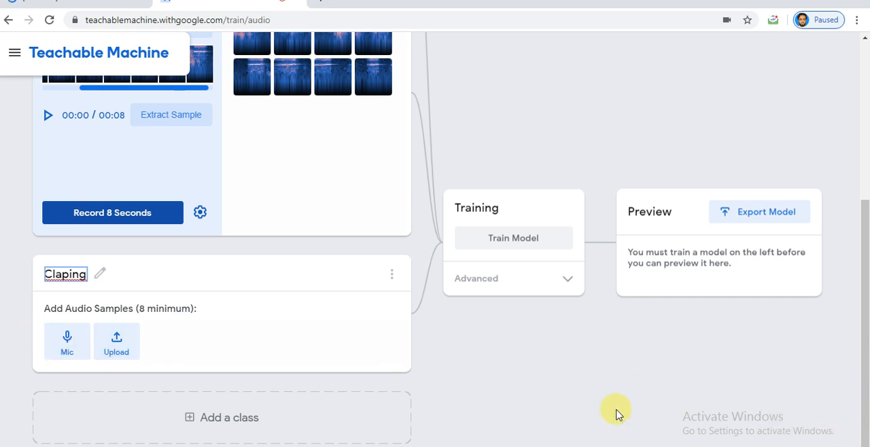
click(71, 336)
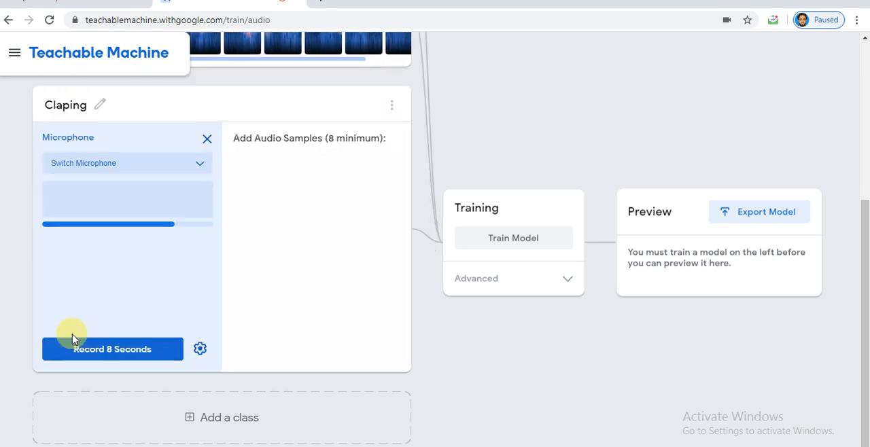
click(92, 351)
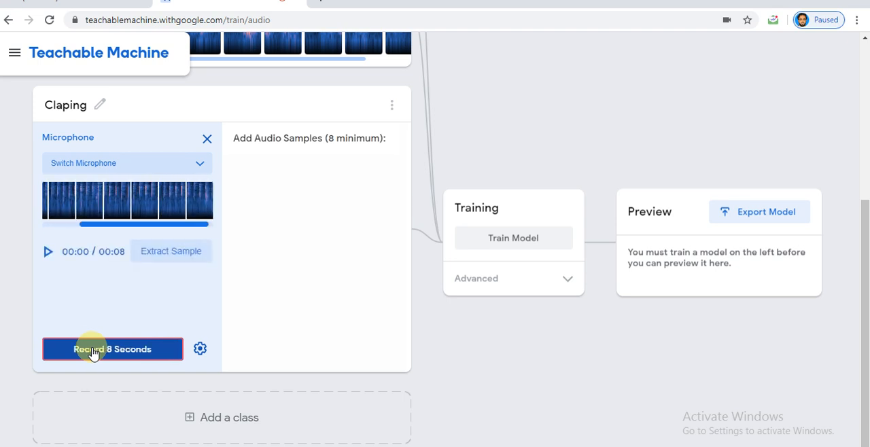
click(188, 257)
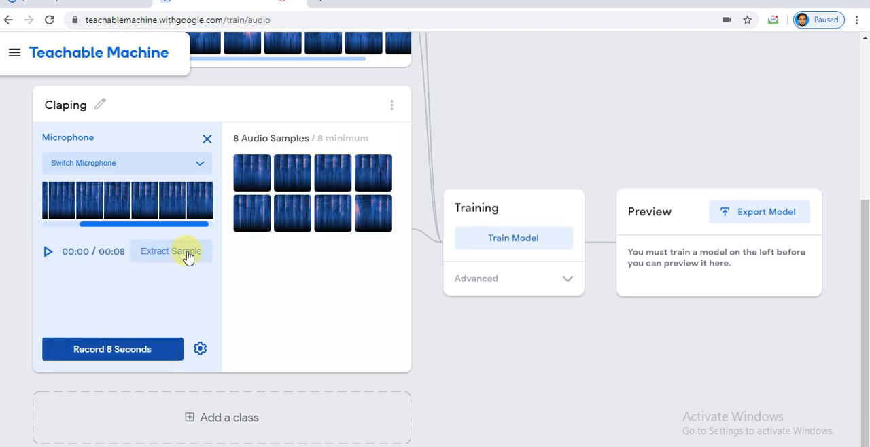
Train the audio model on the samples of the Background Noise, Wistle and Claping classes.
click(517, 244)
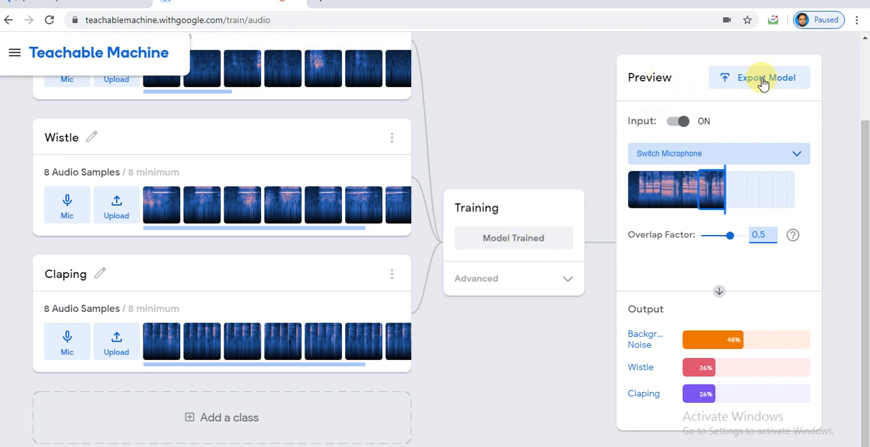
Look at the model's Tensorflow.js export options with the Download option selected, and close the export dialog.
click(742, 83)
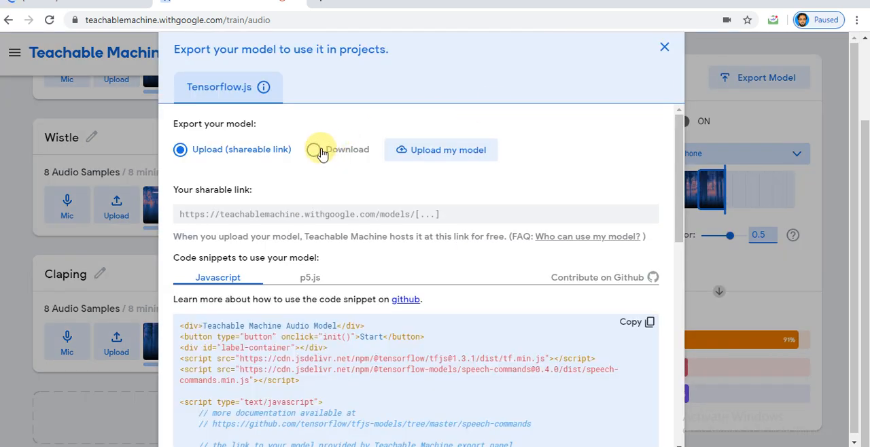
click(317, 151)
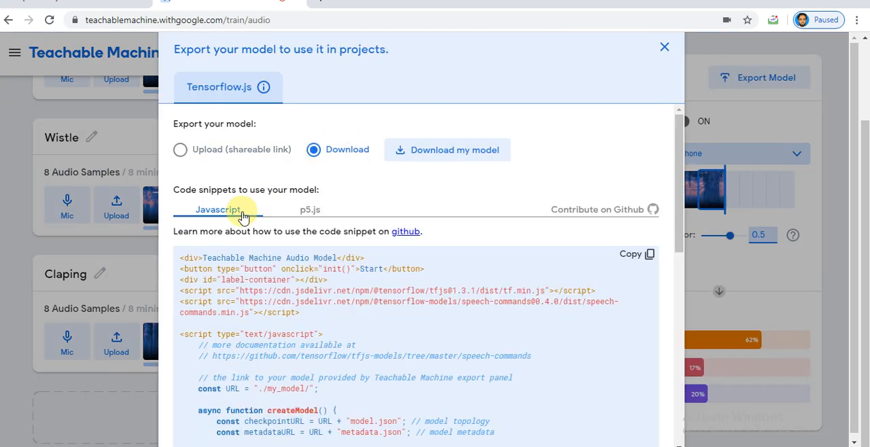
click(665, 47)
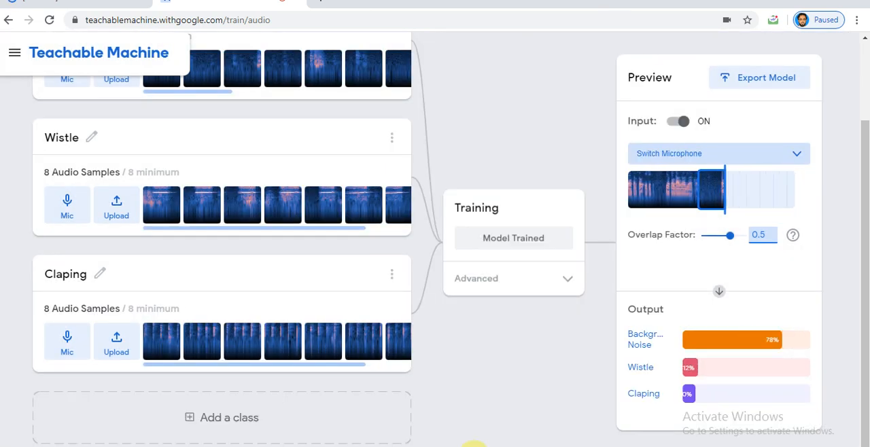